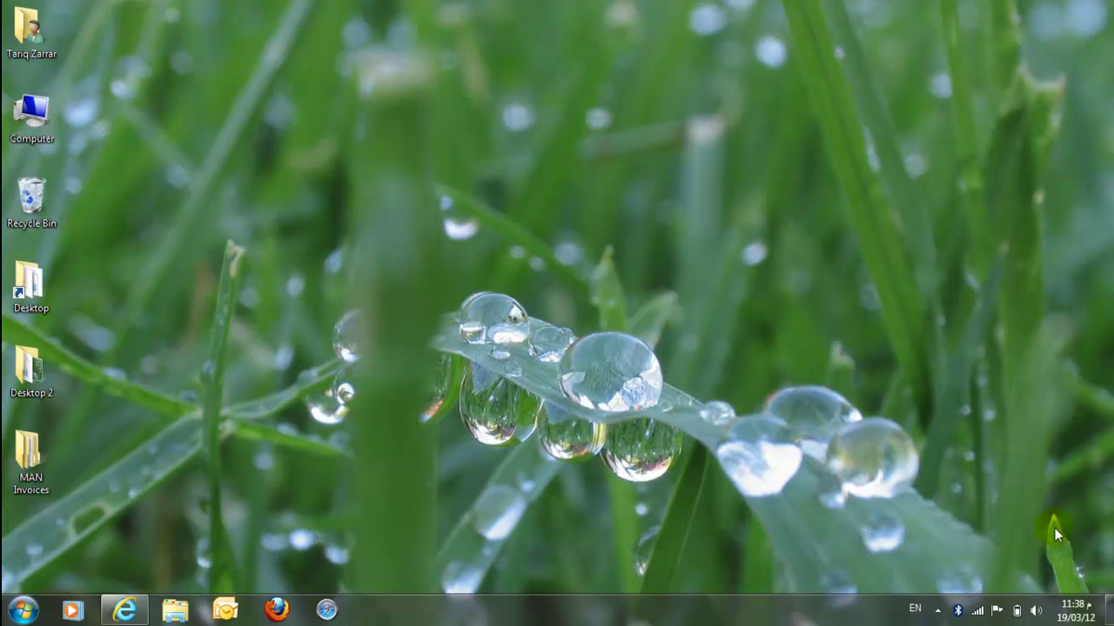
Step: Restore Internet Explorer and scroll the web.hha.local page to the B2B Sites links
left_click(130, 610)
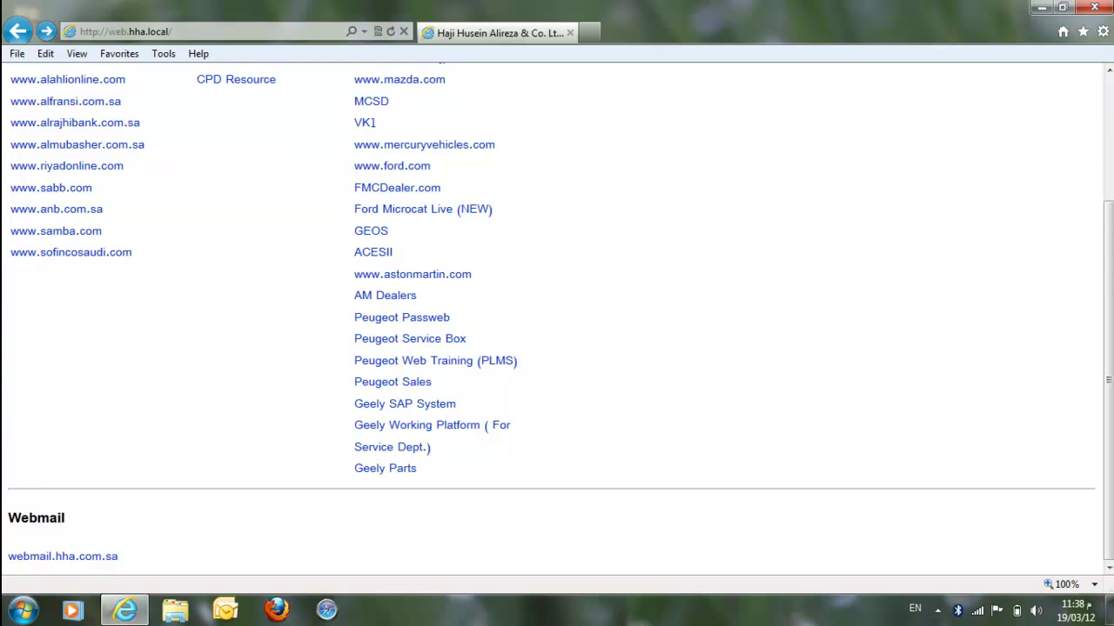
left_click_drag(1101, 258, 1101, 89)
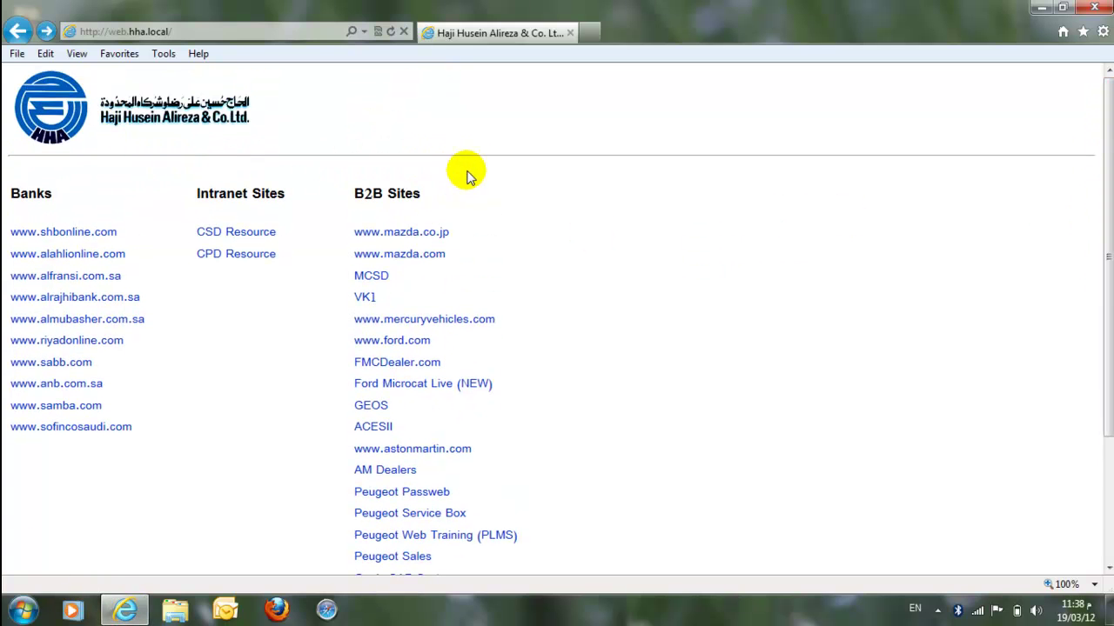
left_click_drag(1105, 157, 1102, 281)
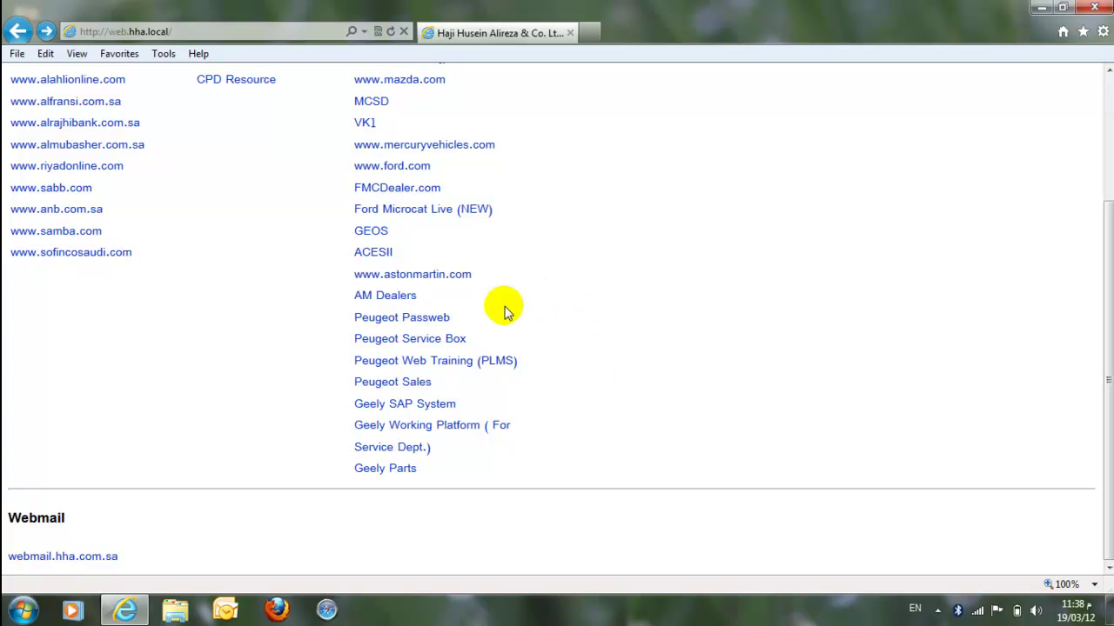
Step: Open Peugeot Service Box and log in with the dealer user name and password
left_click(457, 344)
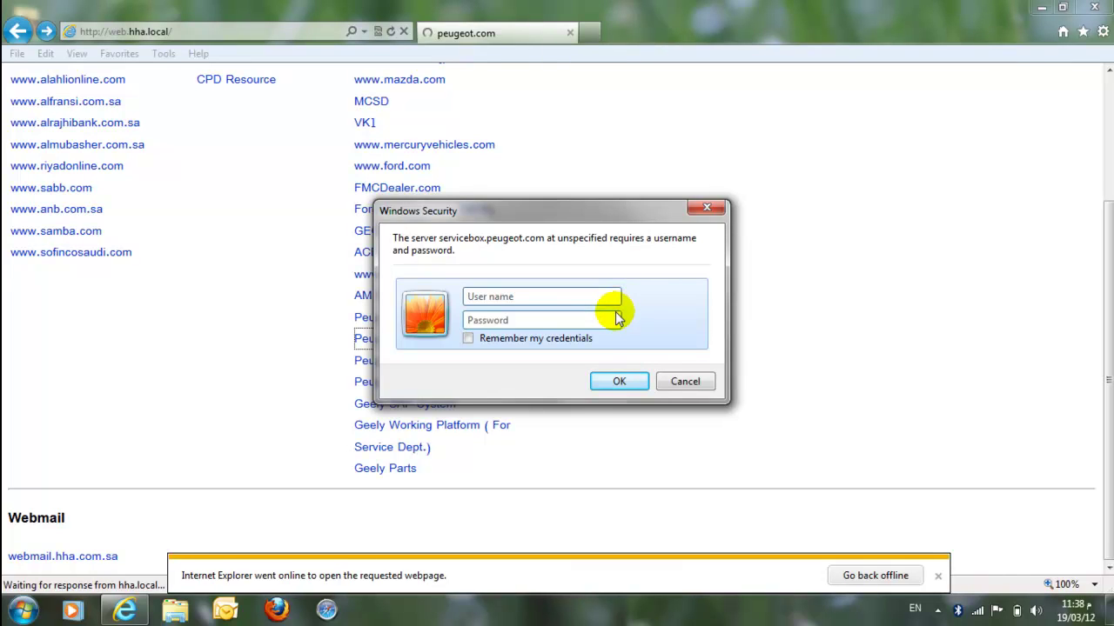
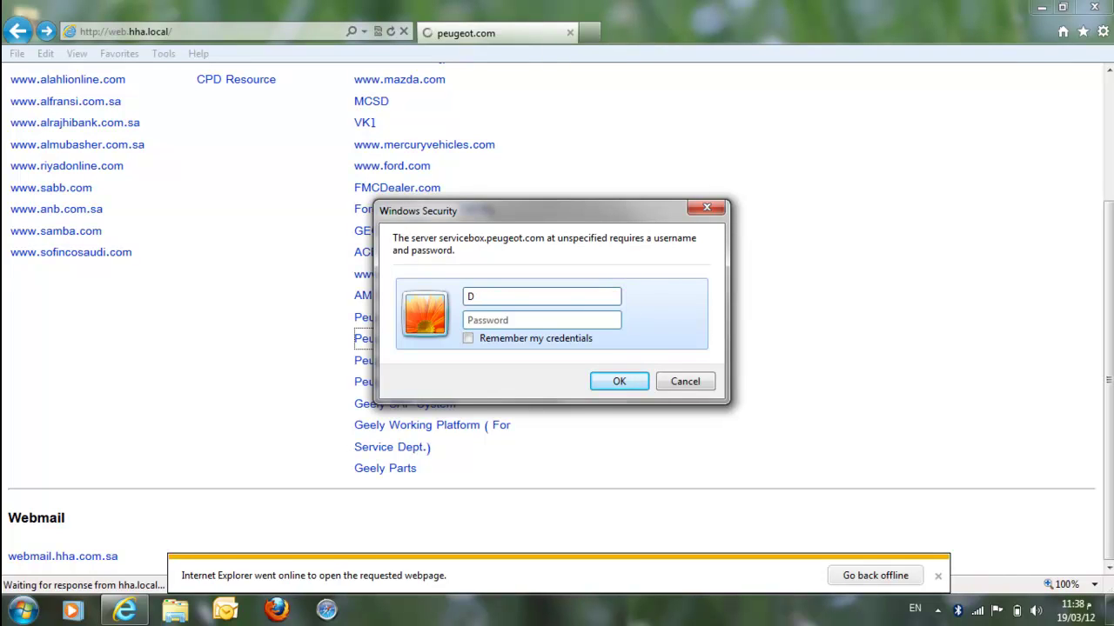
left_click(566, 322)
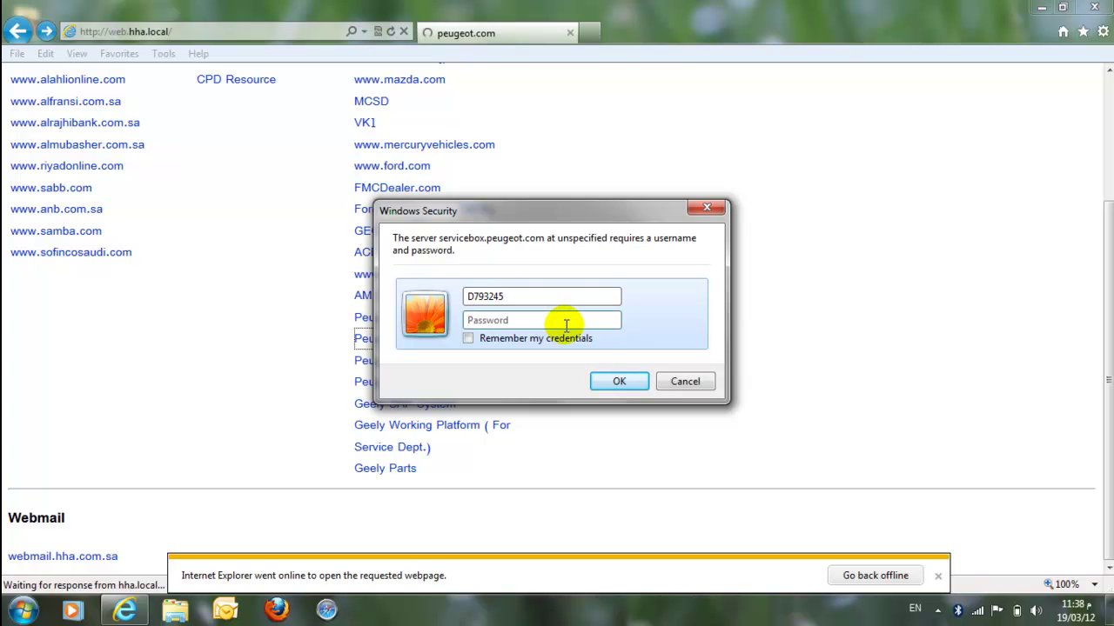
type("•••")
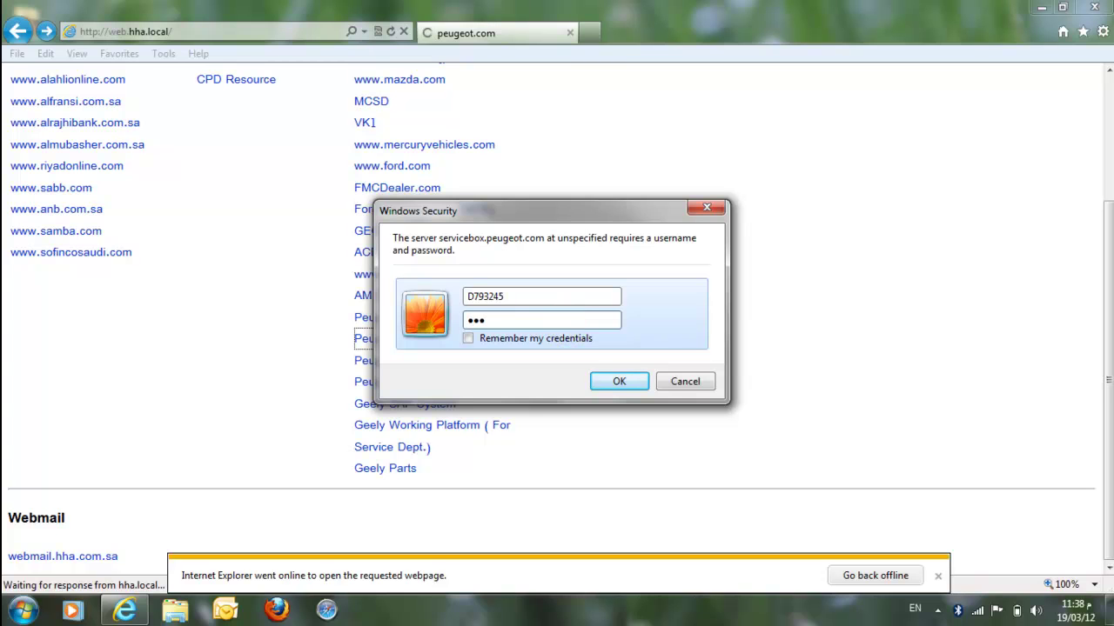
key("BackSpace")
type("••••••")
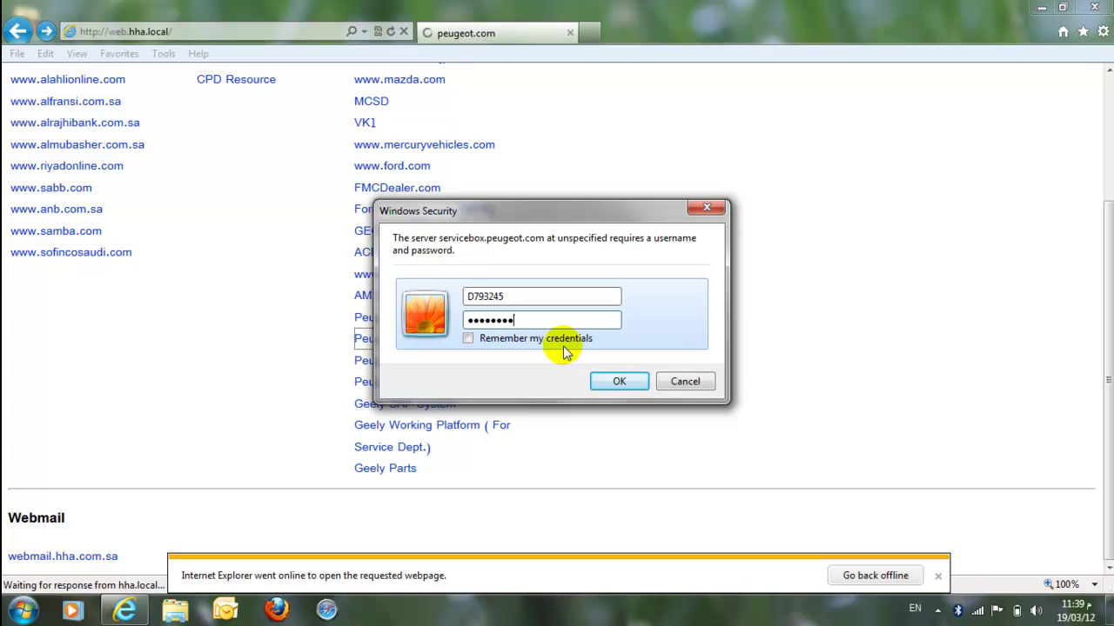
left_click(640, 387)
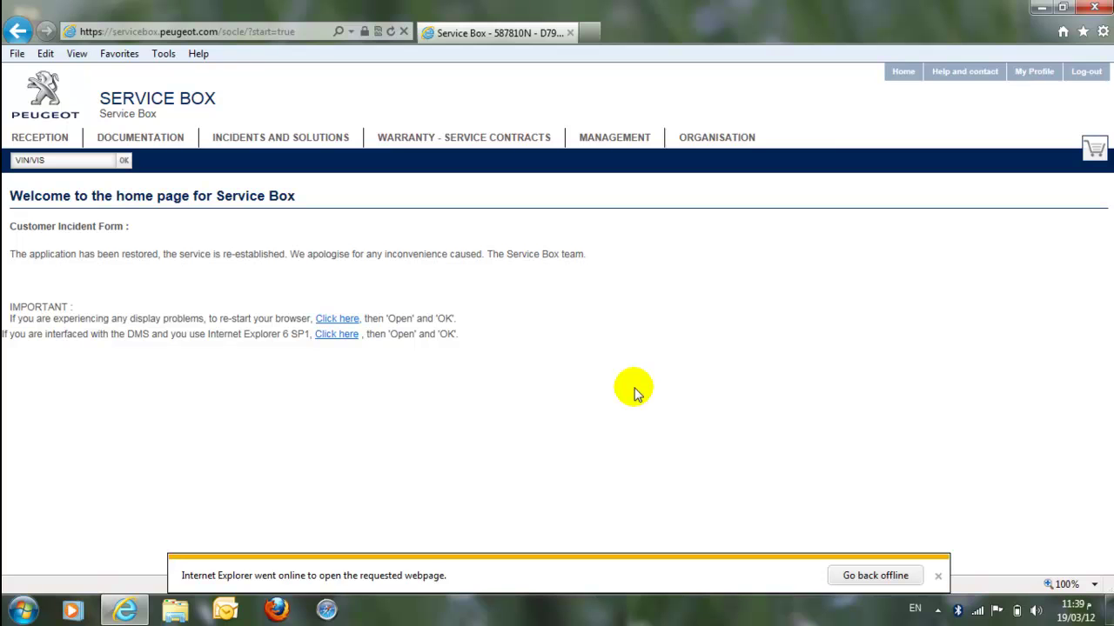
Step: Dismiss the Internet Explorer online notification bar
left_click(937, 576)
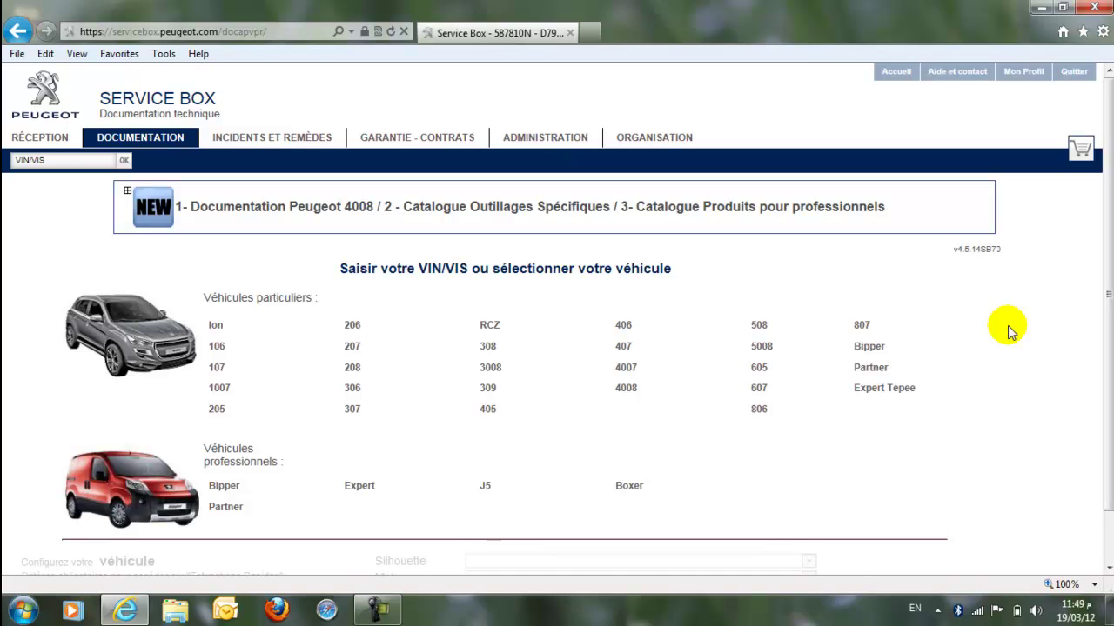
Step: In Mon Profil, set the language to English (United Kingdom) and validate
left_click(1022, 71)
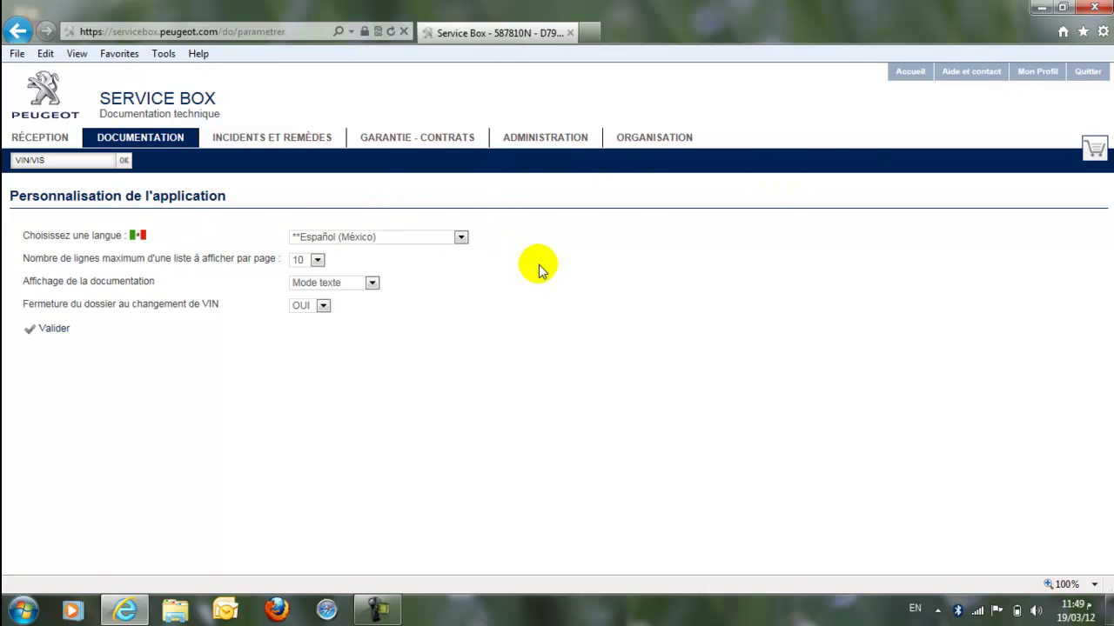
left_click(460, 238)
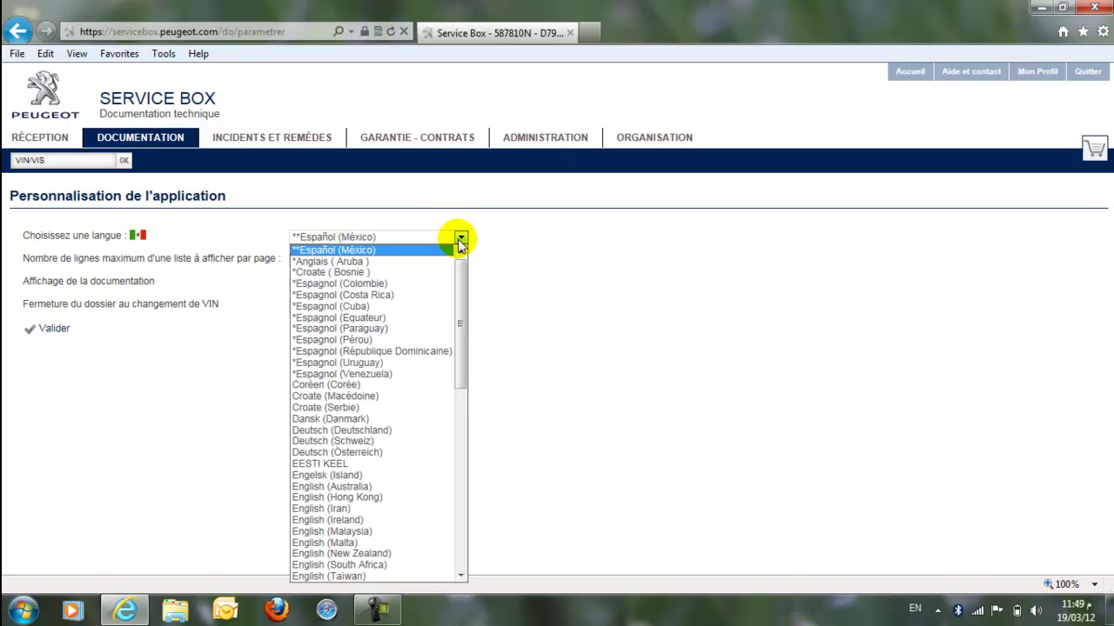
scroll(465, 318, "down", 1)
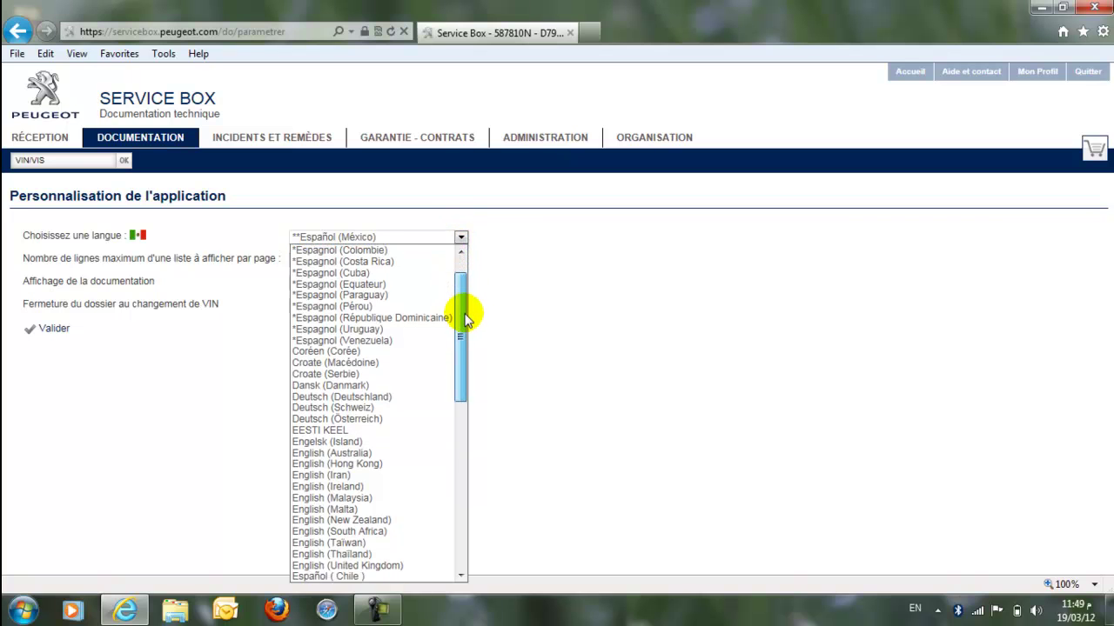
left_click_drag(465, 318, 464, 365)
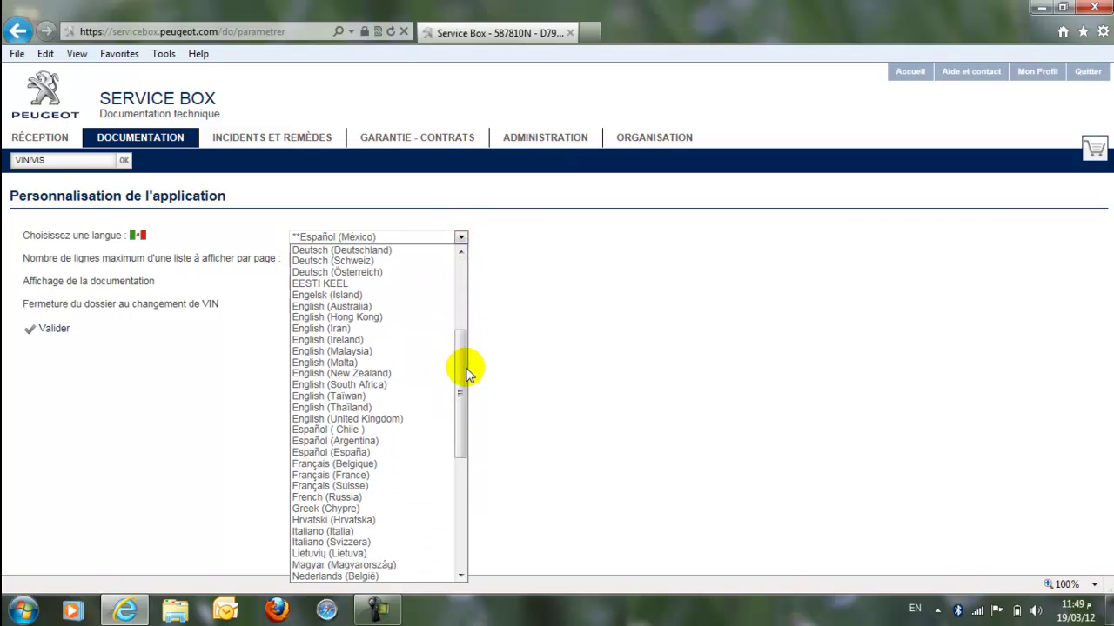
left_click(418, 425)
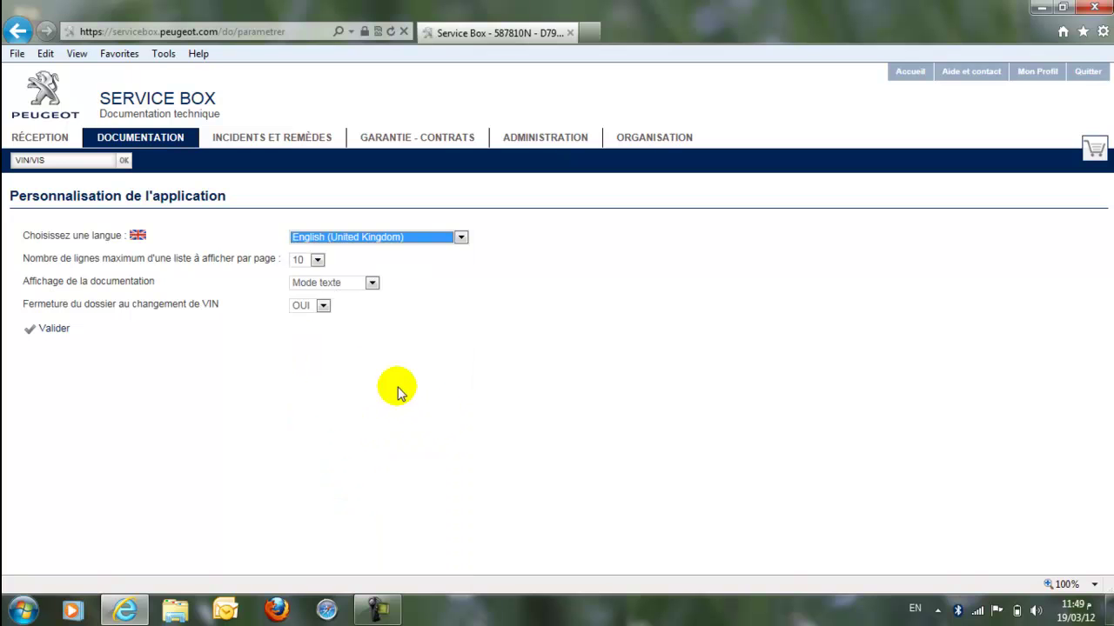
left_click(62, 338)
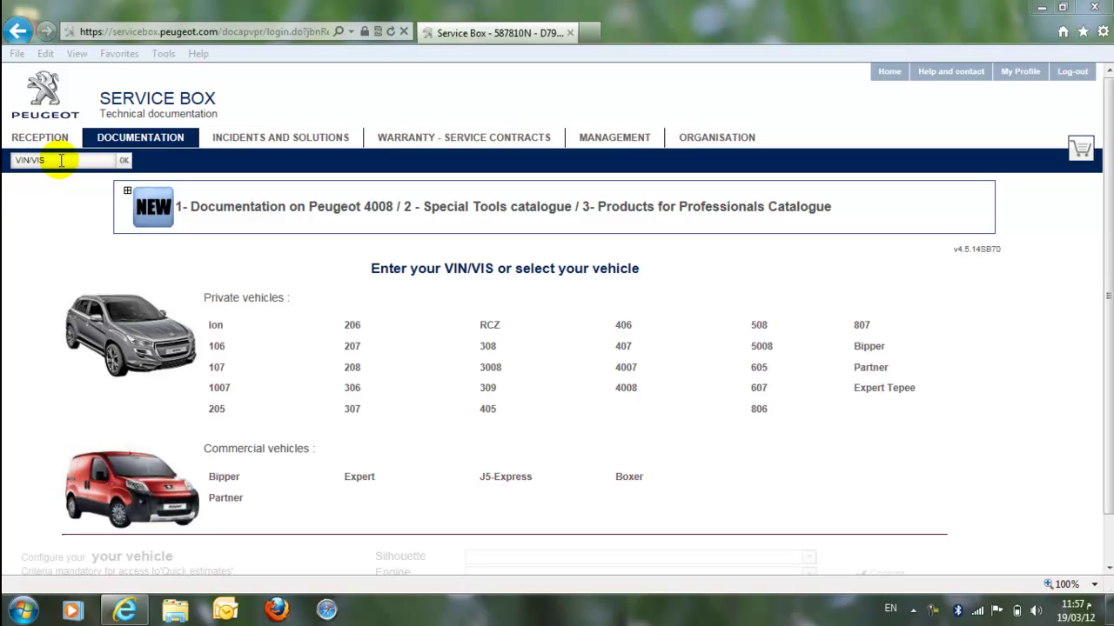
Step: Enter the car's VIN in the Documentation vehicle field and submit it
left_click(55, 160)
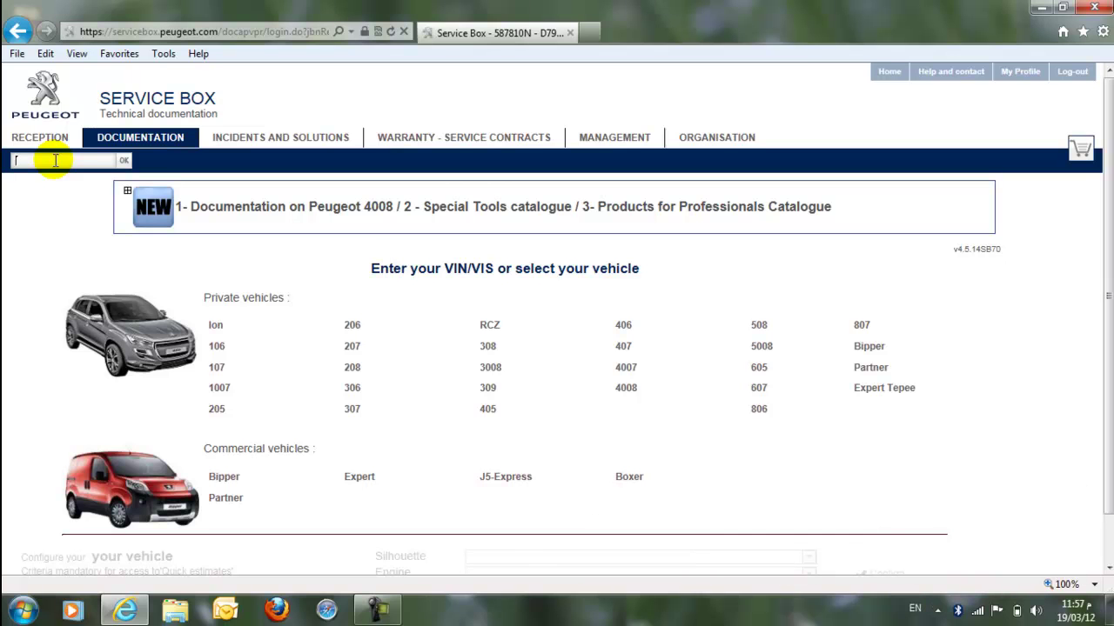
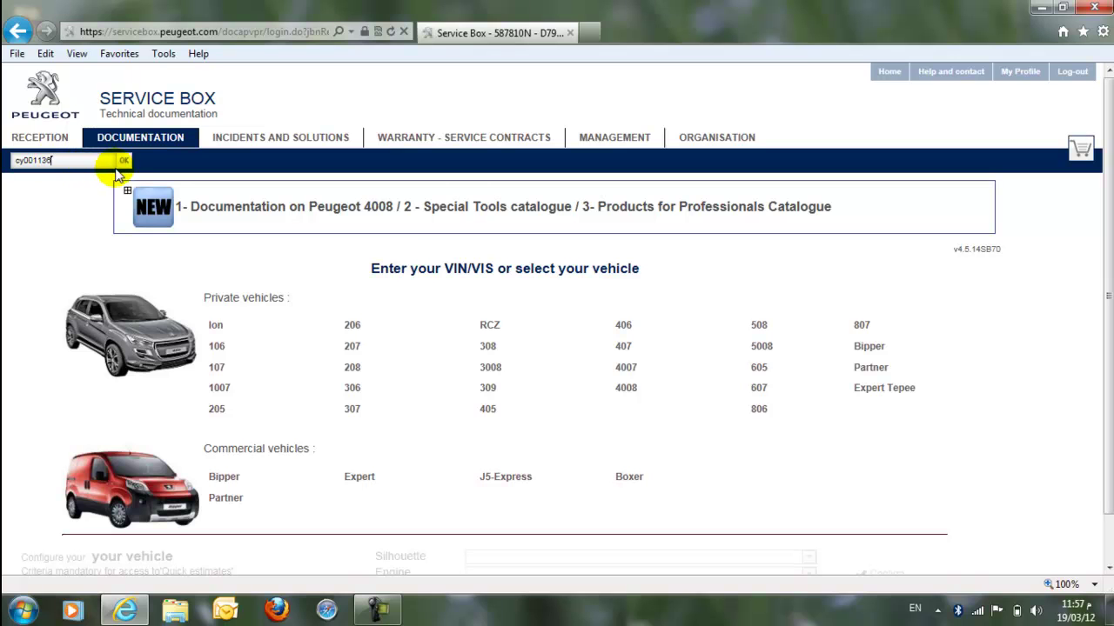
left_click(123, 162)
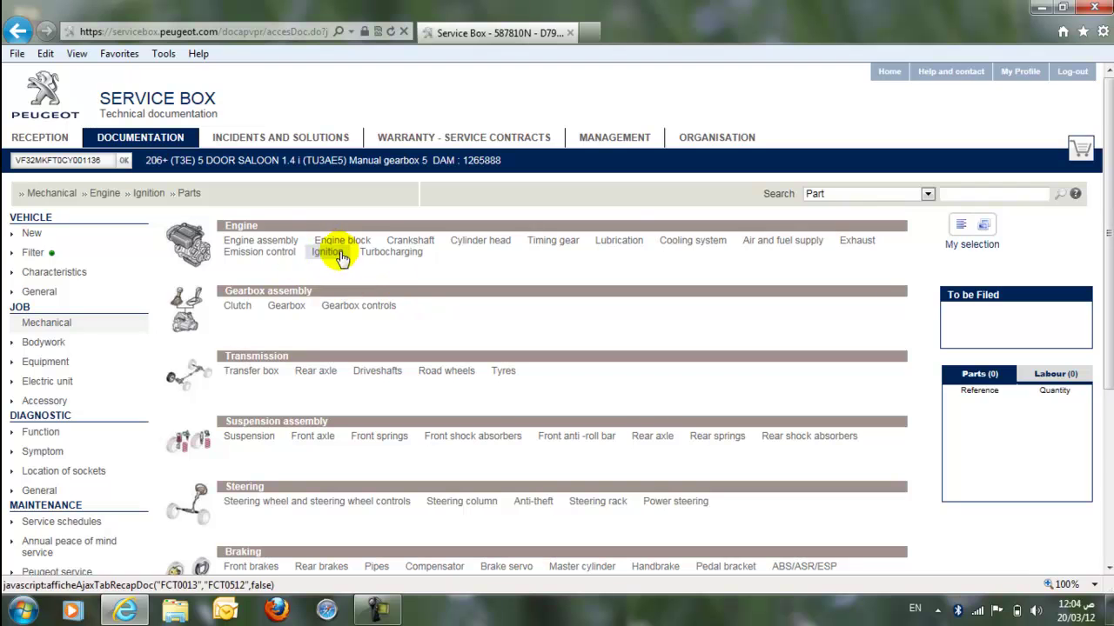
Step: Open the ENGIN SPARK PLUG IGNIT ELECTR MODUL COIL parts diagram
scroll(329, 252, "down", 3)
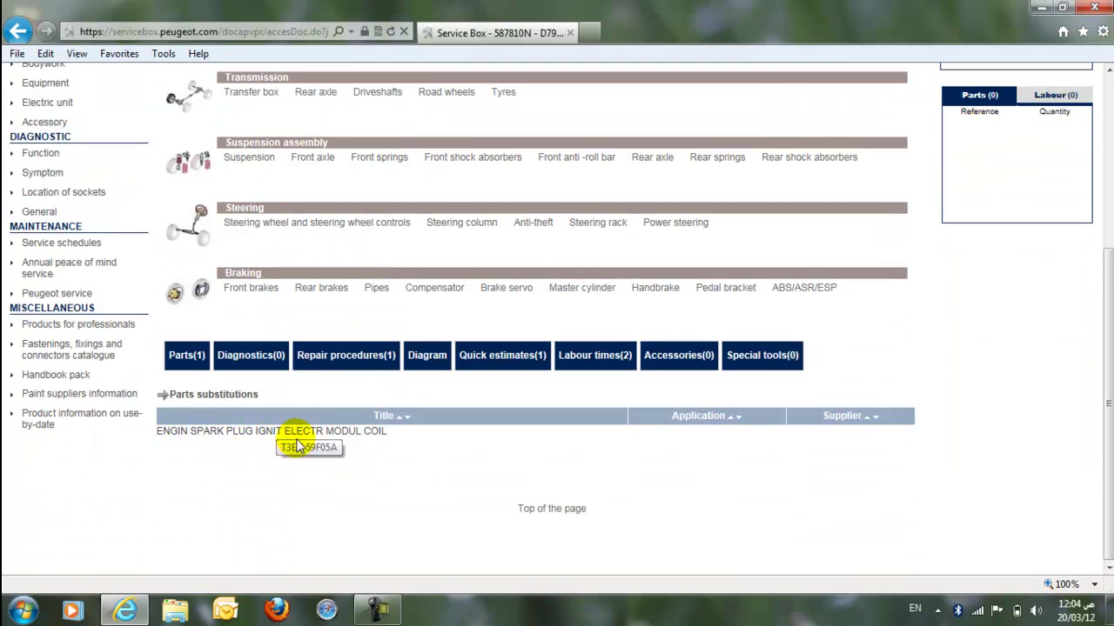
left_click(350, 431)
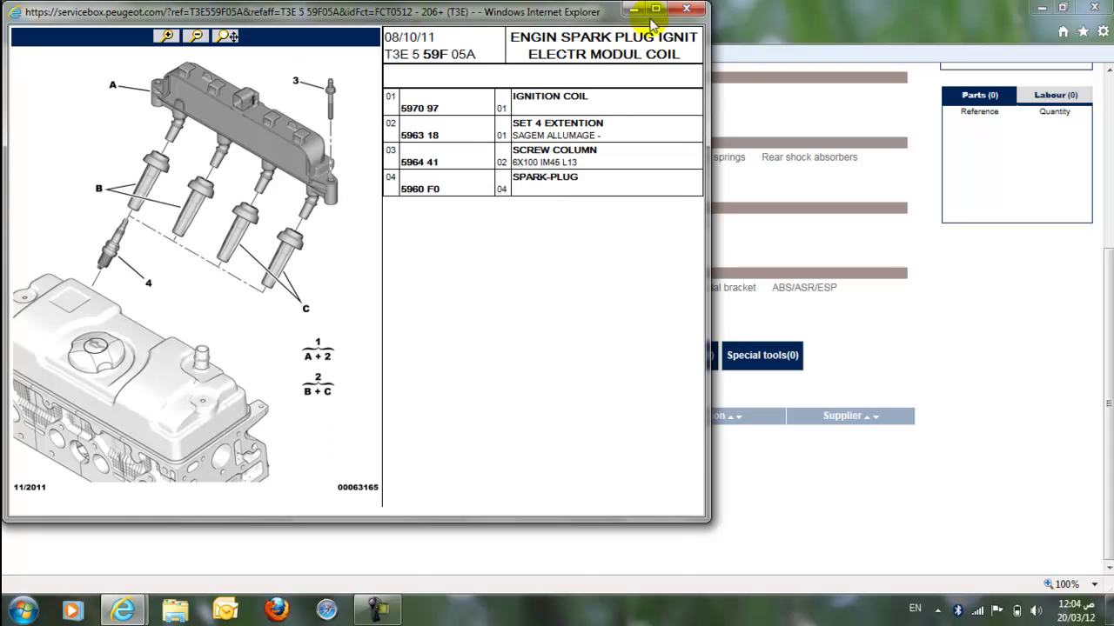
Step: Maximize the ignition coil diagram and select row 03 SCREW COLUMN
left_click(654, 9)
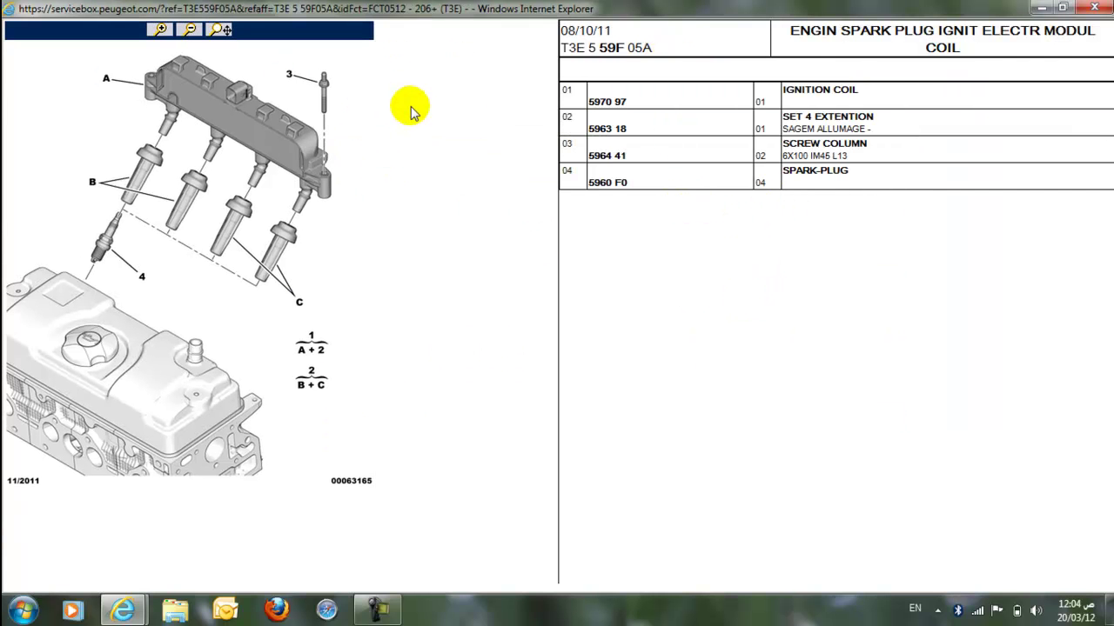
left_click(289, 76)
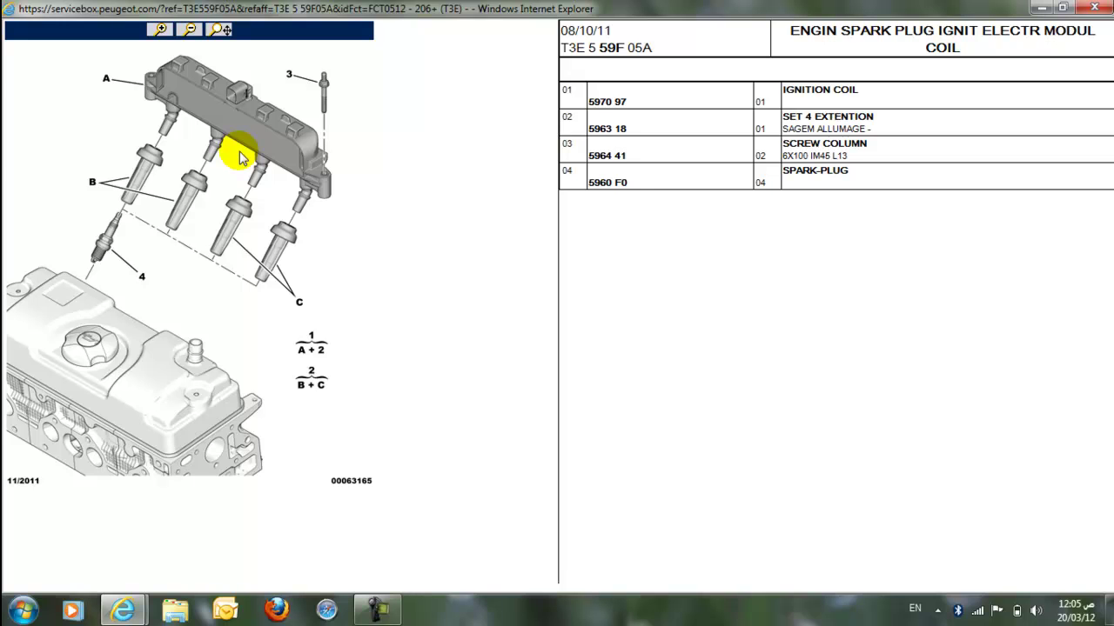
Step: Close the ignition coil diagram popup and return to the Engine categories
left_click(1094, 8)
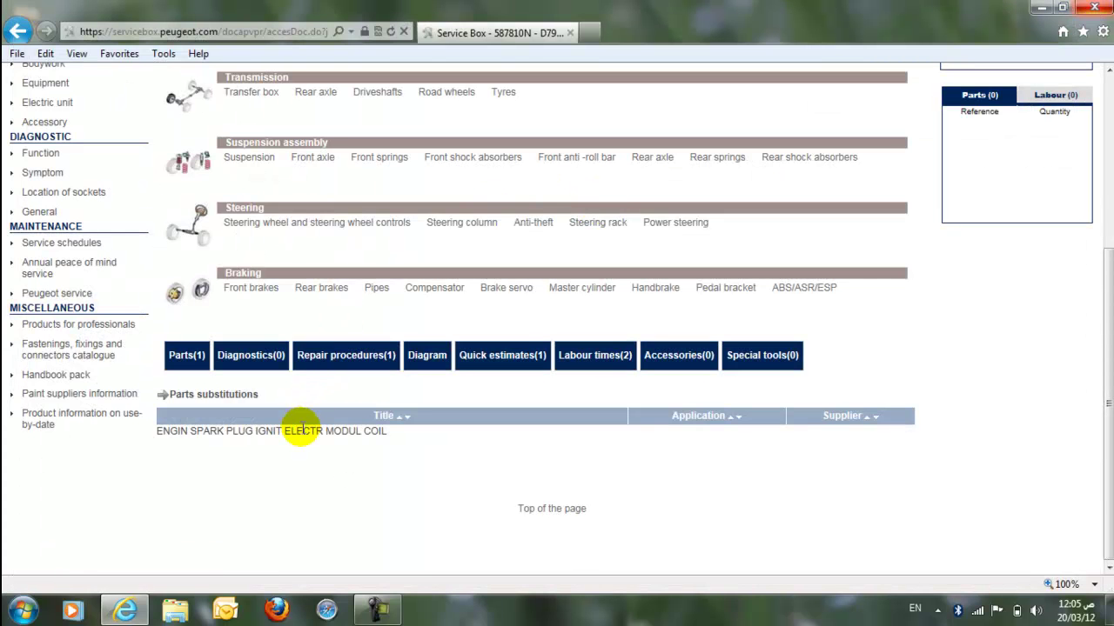
scroll(346, 166, "up", 5)
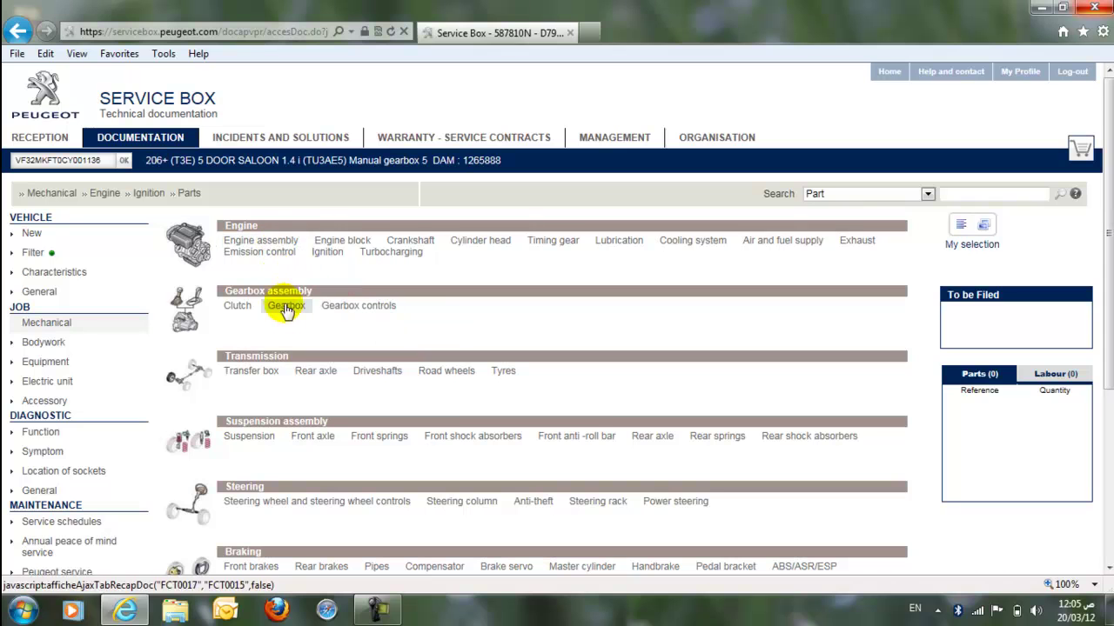
scroll(180, 220, "down", 2)
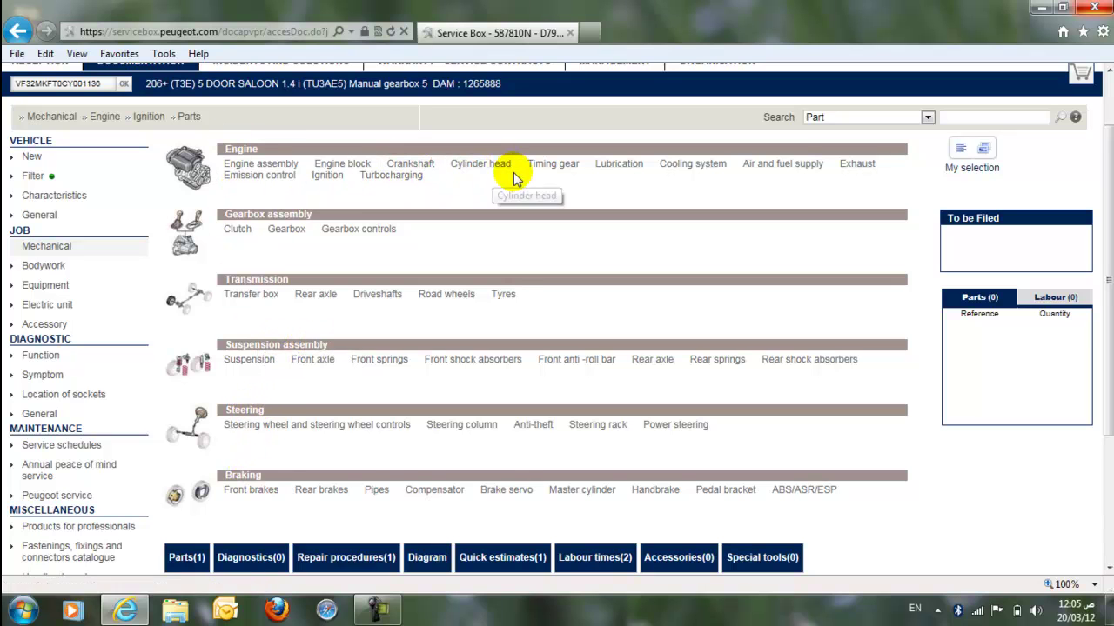
Step: Show Timing gear parts and open the CAMSHAFT BELT CAMSHAFT GEAR diagram
left_click(566, 168)
scroll(565, 171, "down", 3)
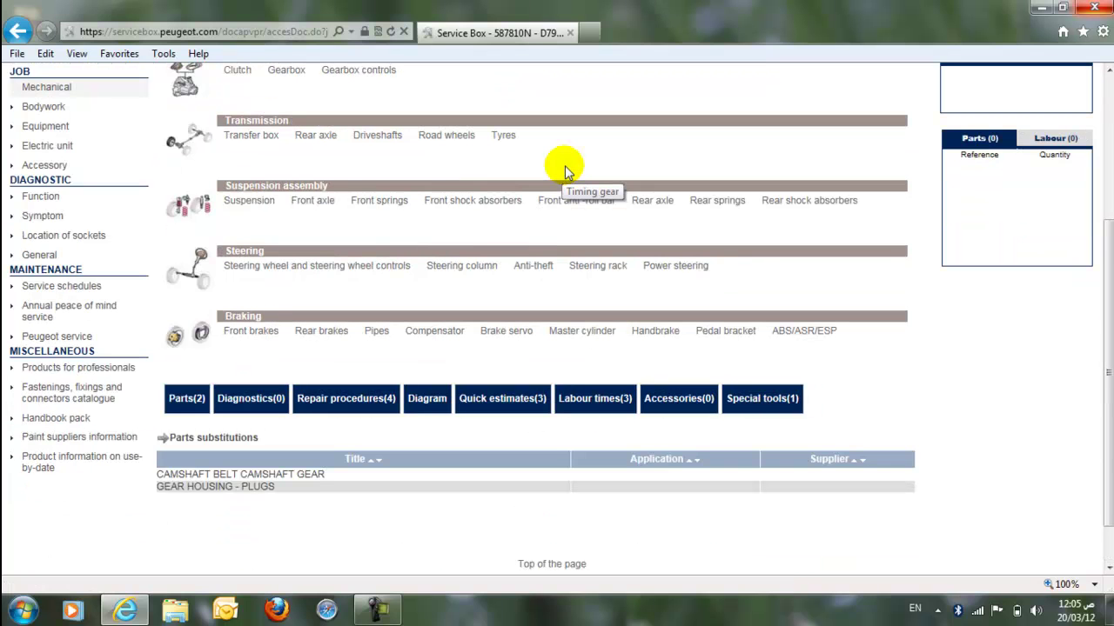
left_click(248, 475)
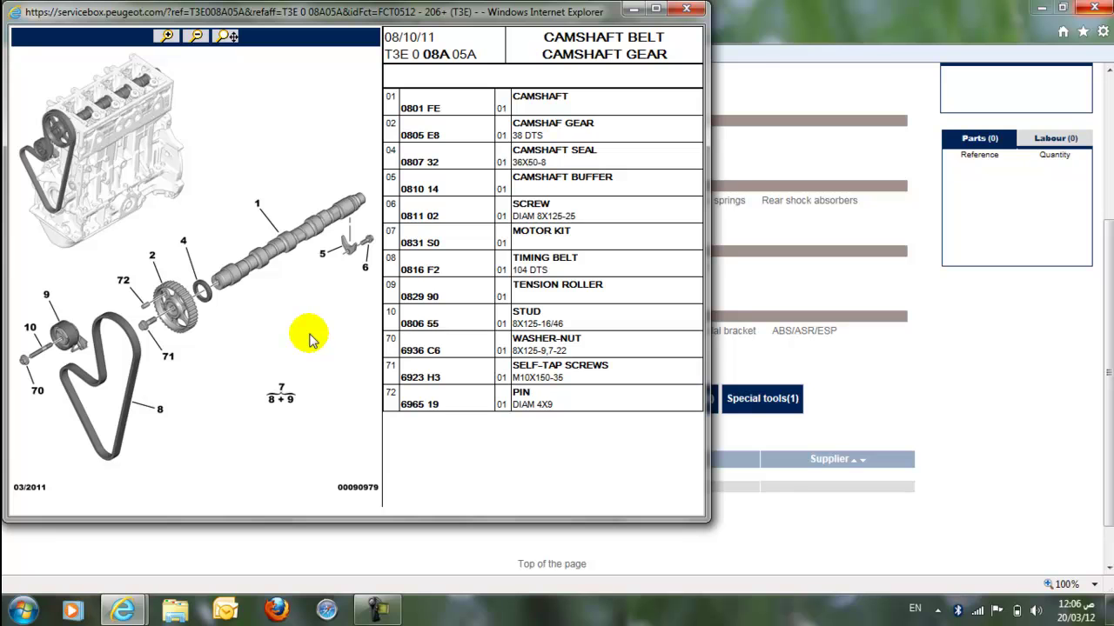
Step: Swap the camshaft diagram for the GEAR HOUSING - PLUGS diagram, maximized
left_click(686, 9)
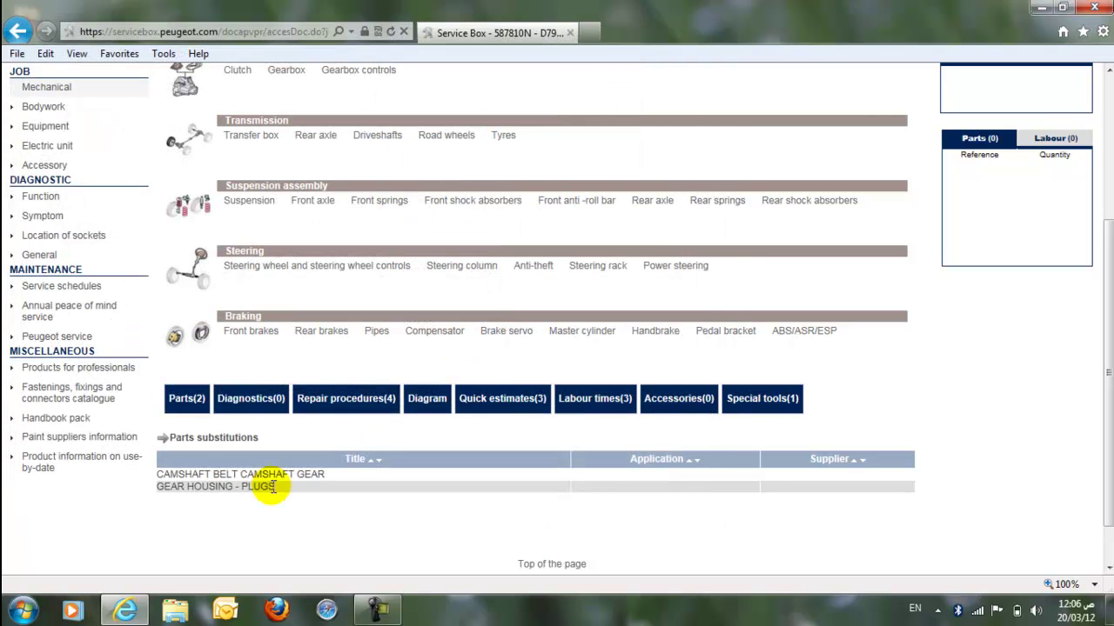
left_click(216, 490)
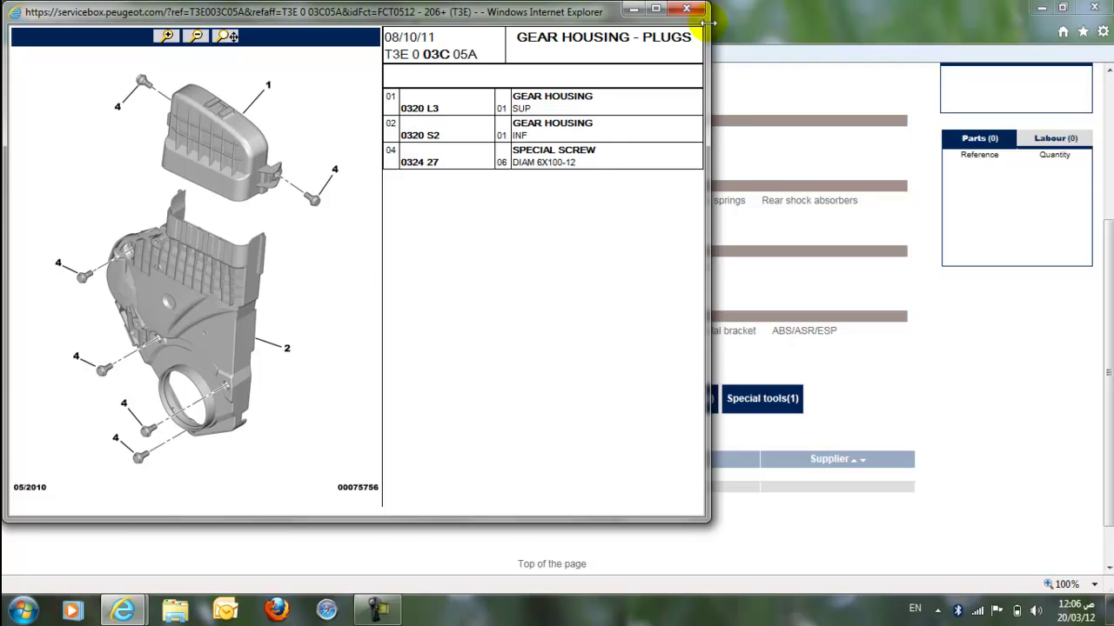
left_click(656, 9)
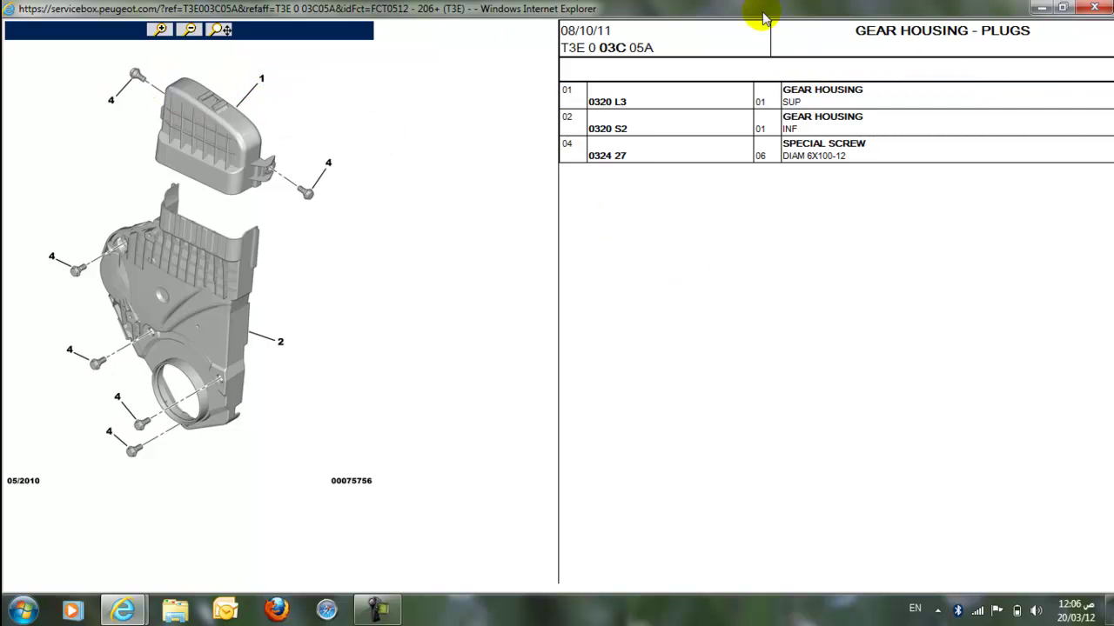
Step: Minimize the gear housing diagram and scroll back to the top of the 206+ Timing gear › Parts page
left_click(1041, 8)
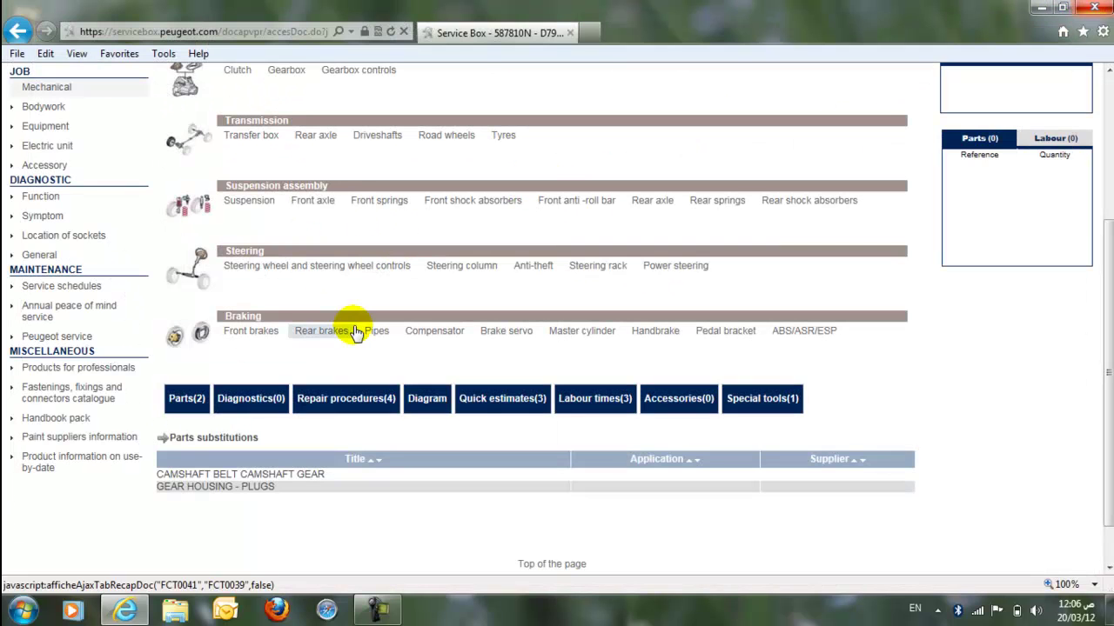
scroll(356, 326, "up", 3)
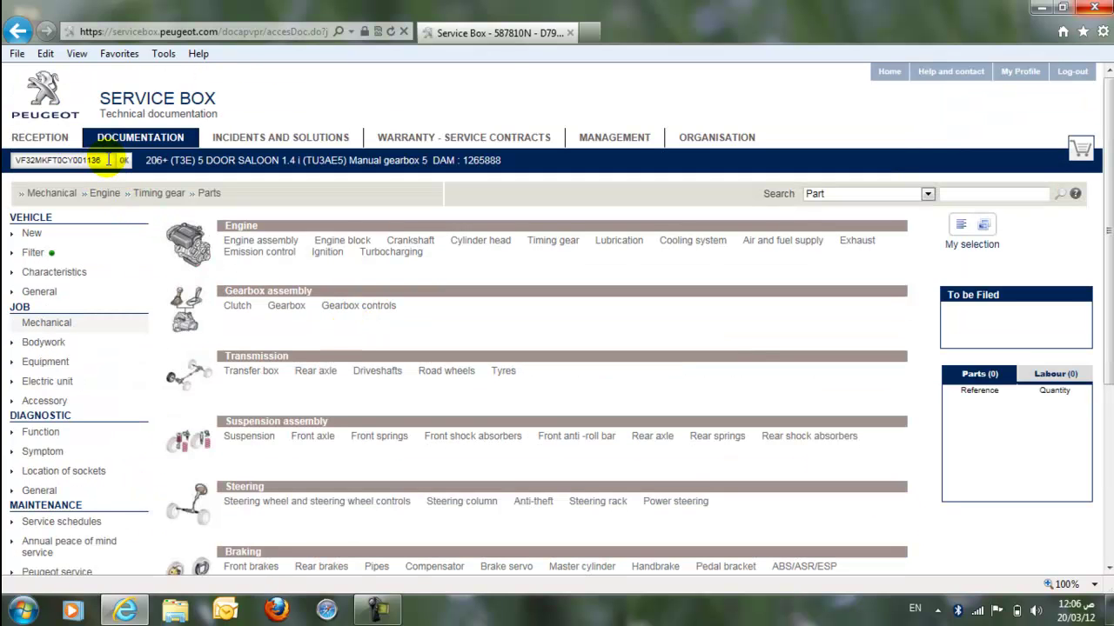
left_click(108, 161)
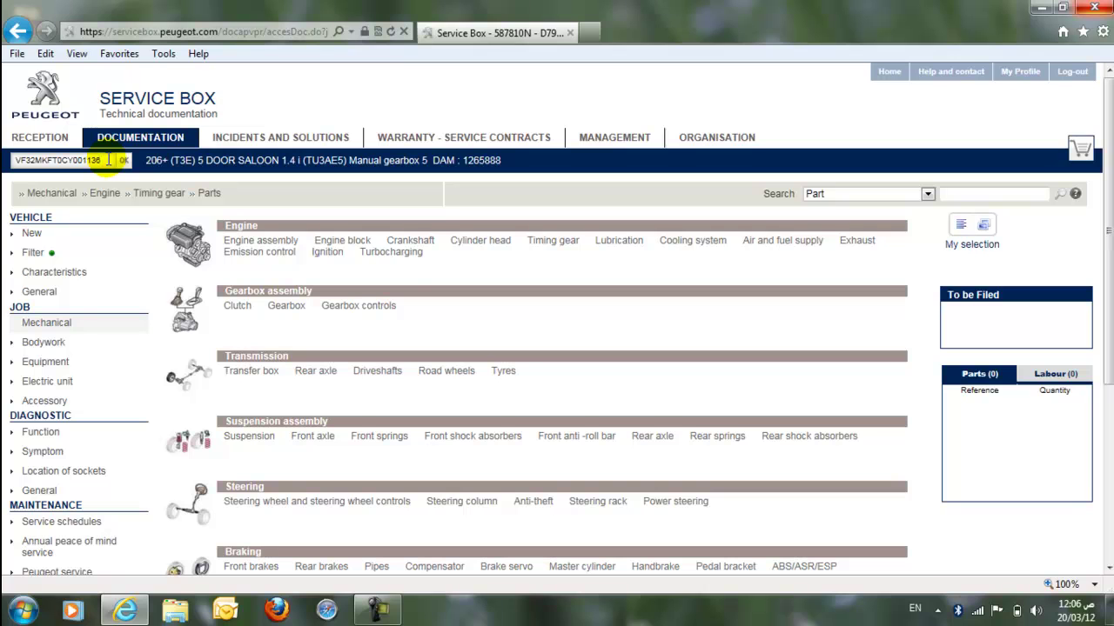